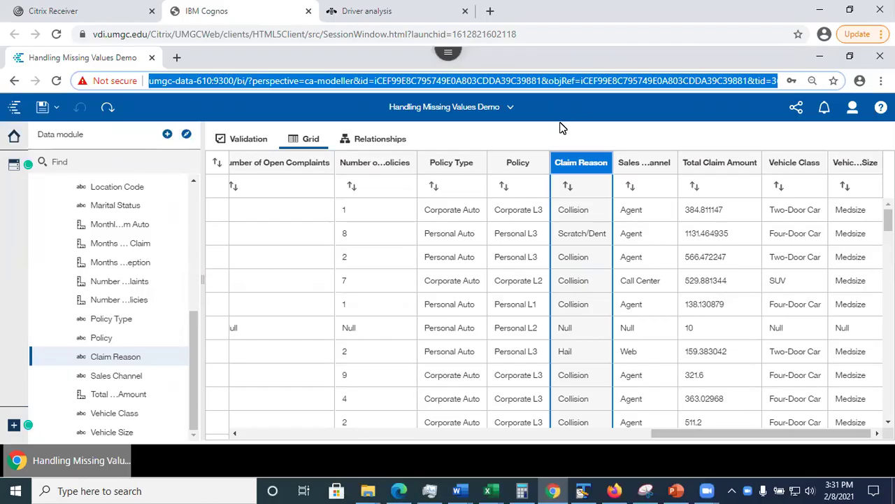
# - Inspect the Null Claim Reason value in the grid, then bring up Claim Reason's Properties
pyautogui.click(554, 121)
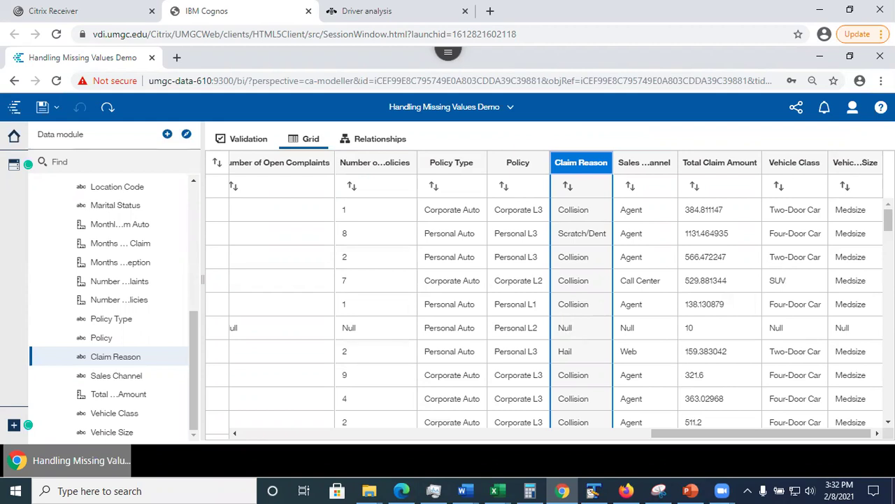
pyautogui.moveTo(889, 220); pyautogui.dragTo(888, 255)
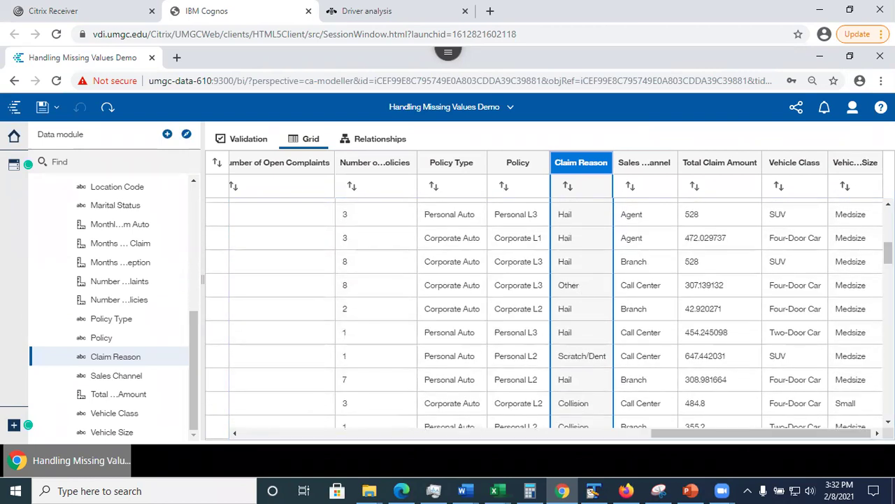
pyautogui.scroll(5, 546, 315)
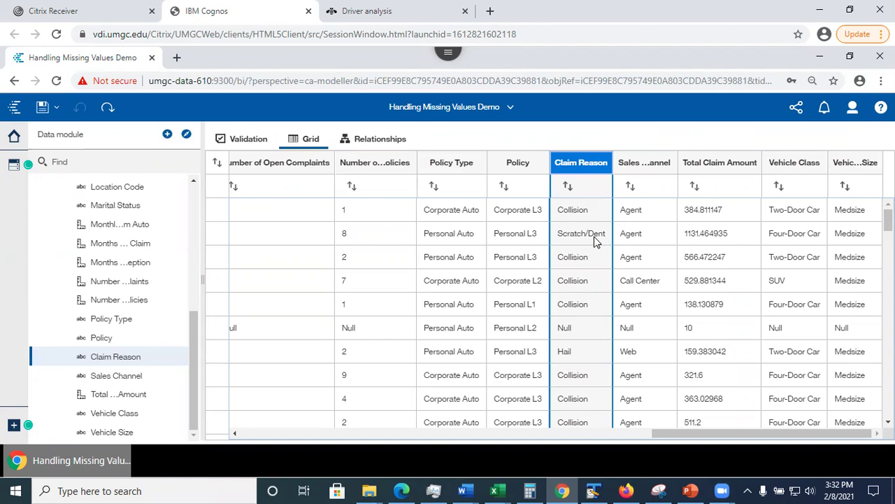
pyautogui.click(574, 330)
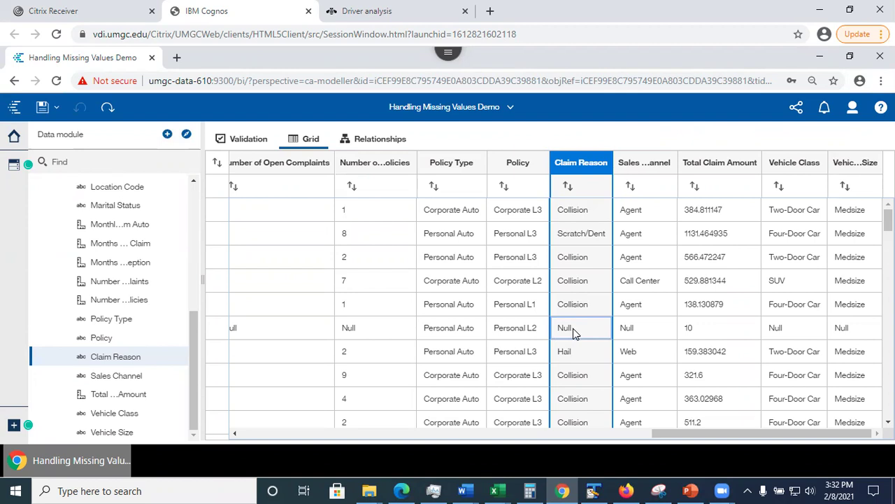
pyautogui.click(169, 359)
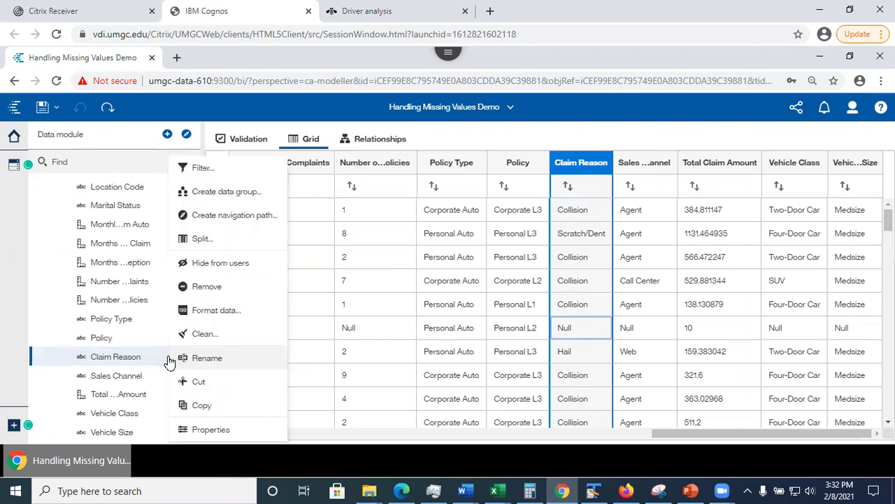
pyautogui.click(206, 429)
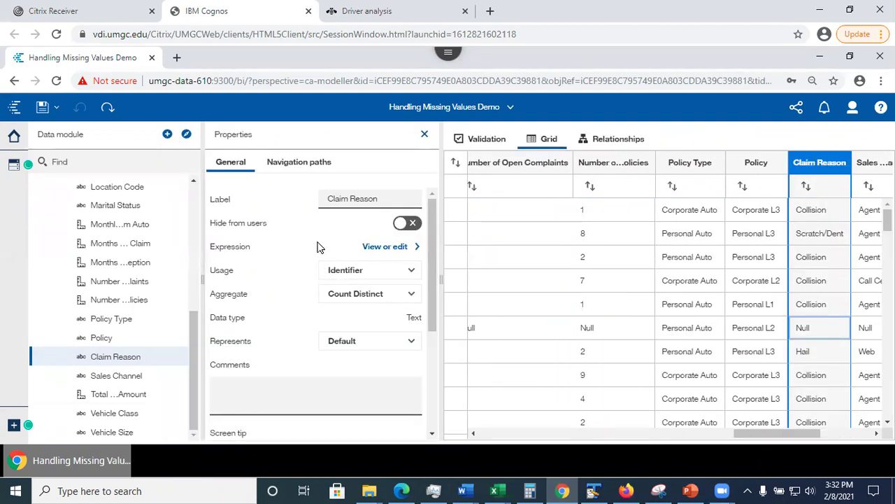
# - Open the Claim_Reason expression for editing and expand the Constructs function category
pyautogui.click(391, 249)
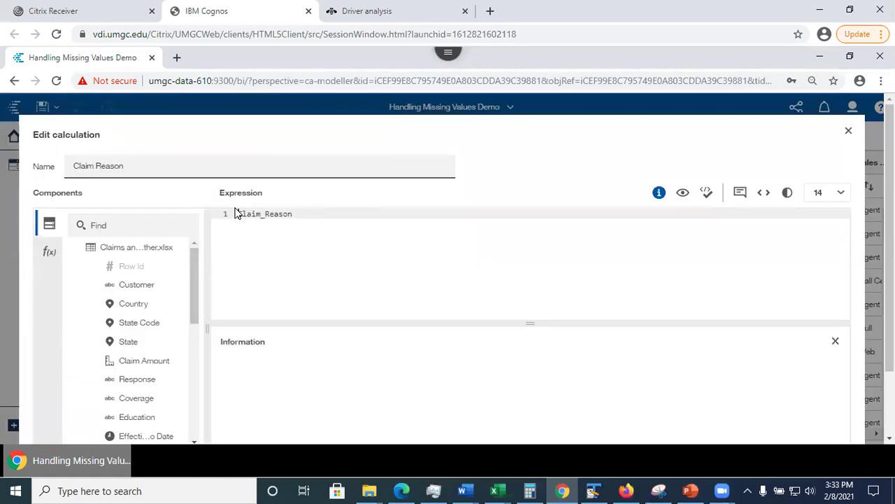
pyautogui.moveTo(238, 214); pyautogui.dragTo(308, 213)
pyautogui.click(237, 214)
pyautogui.moveTo(199, 278); pyautogui.dragTo(199, 233)
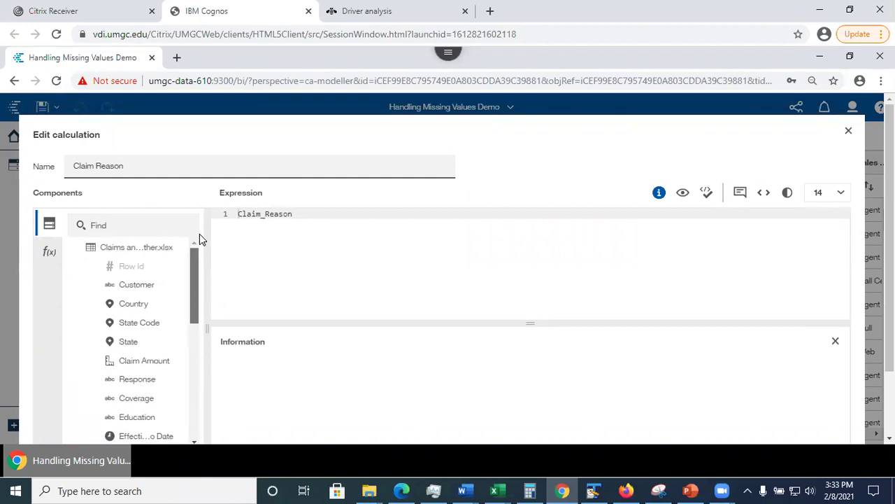
pyautogui.click(47, 256)
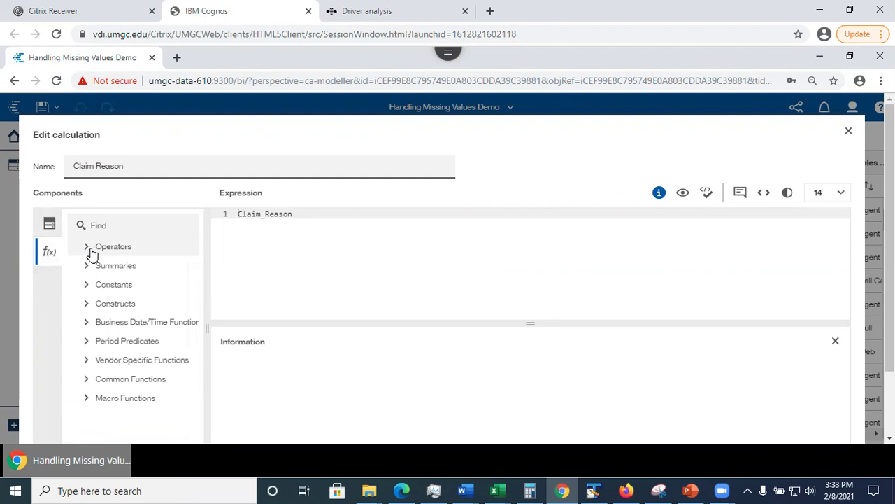
pyautogui.click(87, 306)
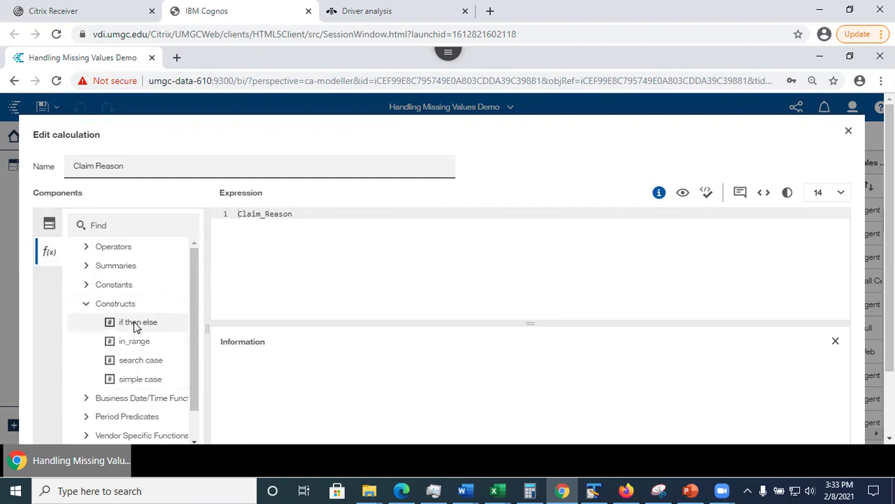
# - Insert the if-then-else template and move Claim_Reason into the ELSE branch
pyautogui.moveTo(135, 322); pyautogui.dragTo(234, 218)
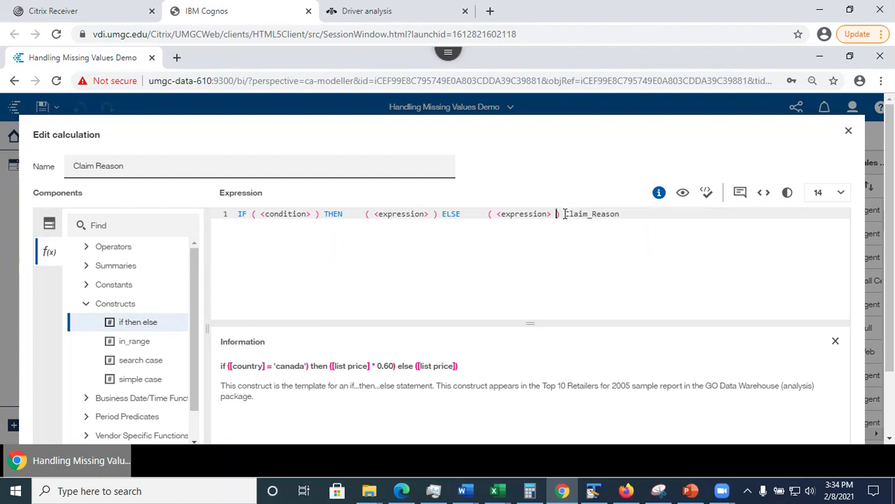
pyautogui.moveTo(565, 213); pyautogui.dragTo(625, 214)
pyautogui.hotkey('ctrl', 'c')
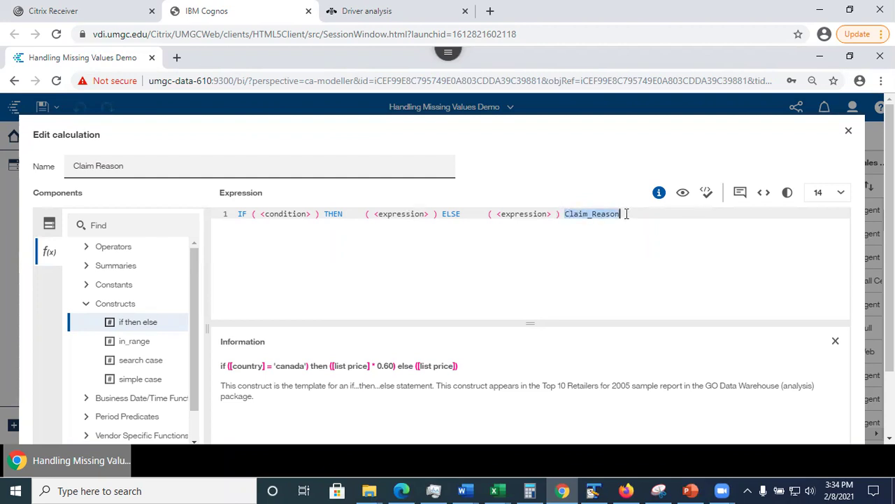
pyautogui.press('BackSpace')
pyautogui.click(503, 213)
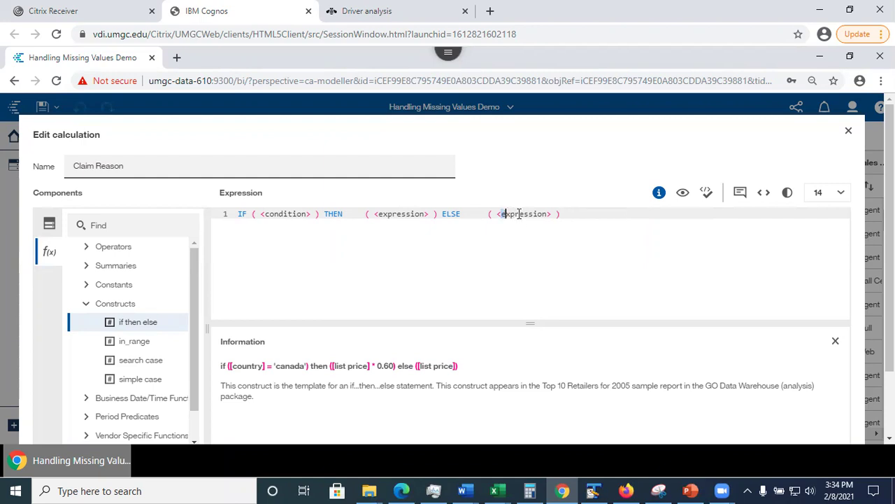
pyautogui.doubleClick(519, 213)
pyautogui.click(549, 215)
pyautogui.moveTo(552, 214); pyautogui.dragTo(499, 213)
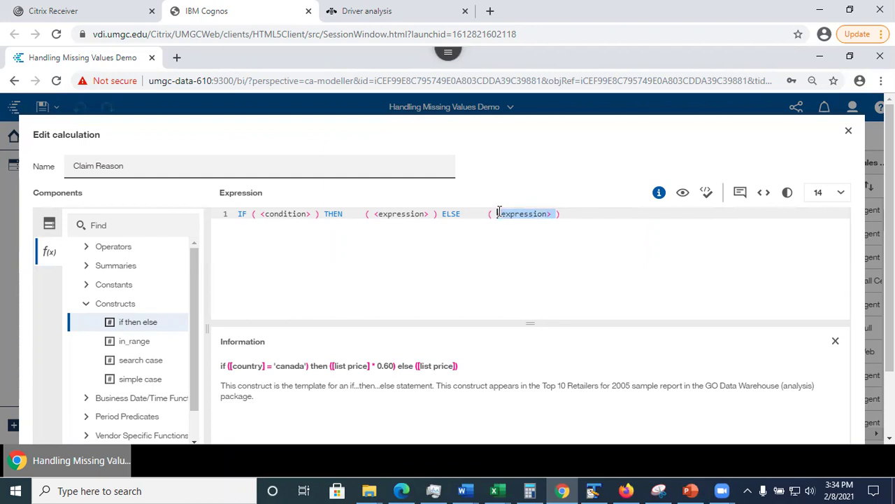
pyautogui.hotkey('ctrl', 'v')
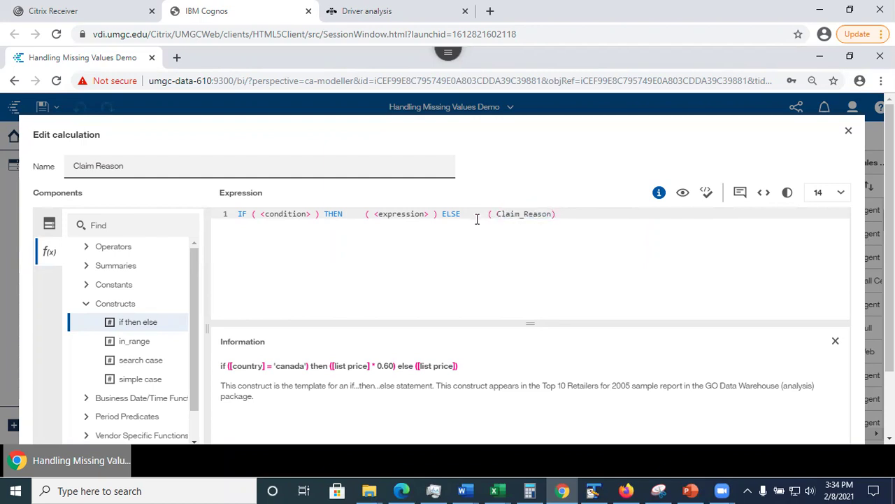
# - Fill the THEN branch with 'Other' and select the <condition> placeholder
pyautogui.click(375, 214)
pyautogui.hotkey('shift', 'Home')
pyautogui.moveTo(375, 214); pyautogui.dragTo(429, 213)
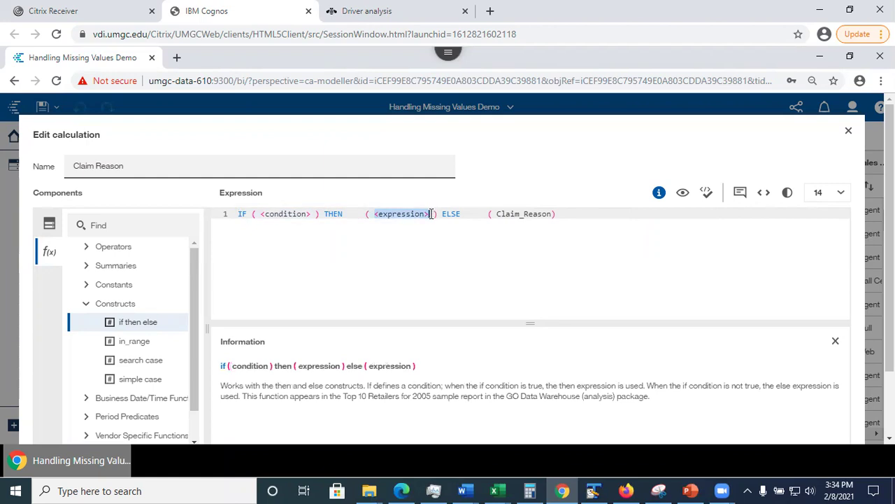
pyautogui.write("''")
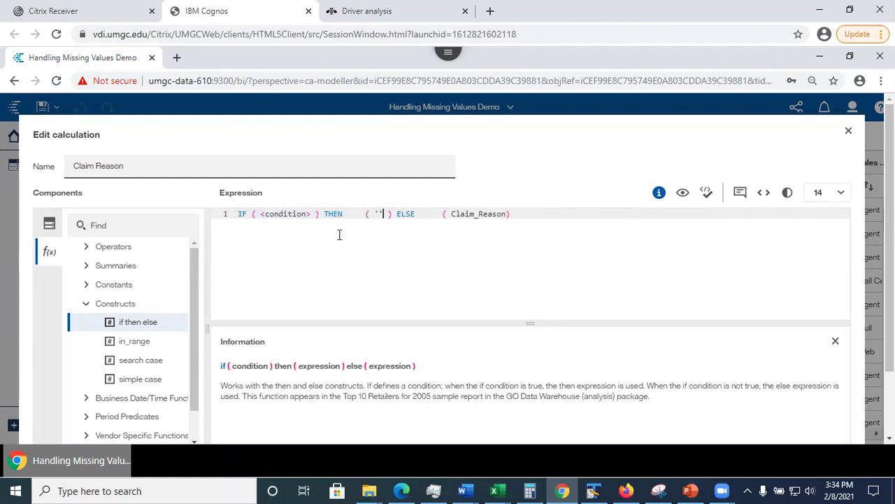
pyautogui.click(378, 213)
pyautogui.write('Others')
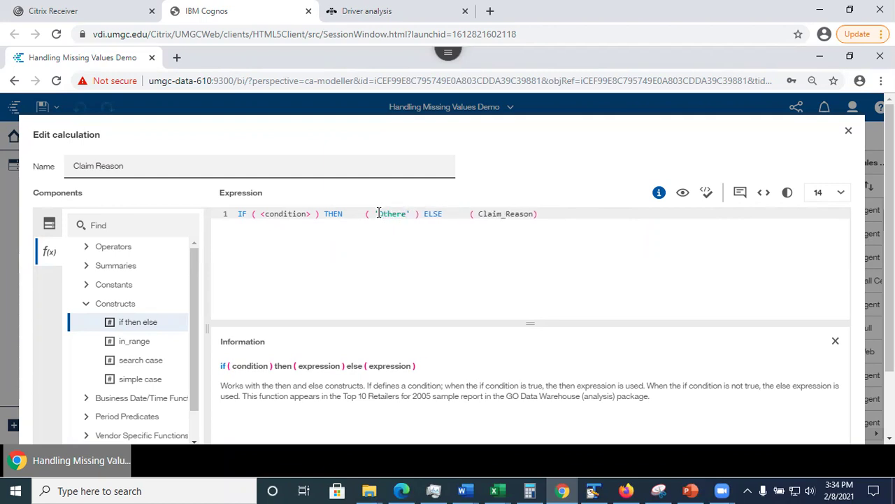
pyautogui.press('BackSpace')
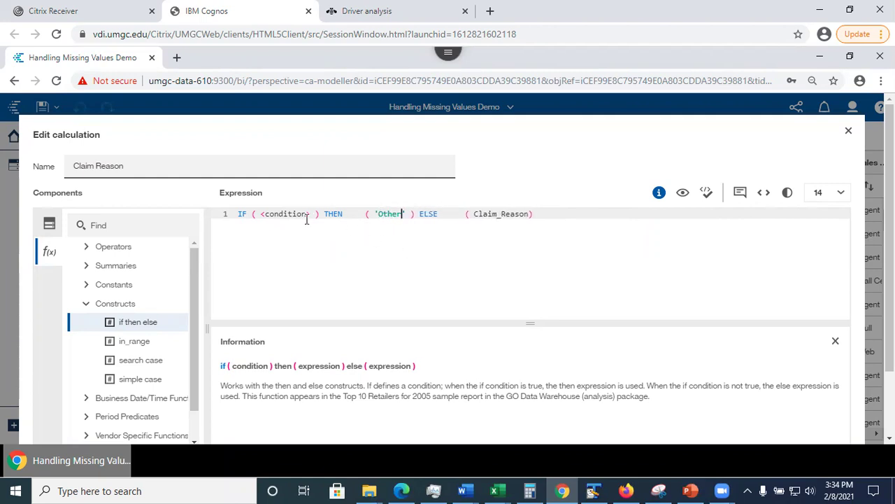
pyautogui.moveTo(259, 214); pyautogui.dragTo(313, 214)
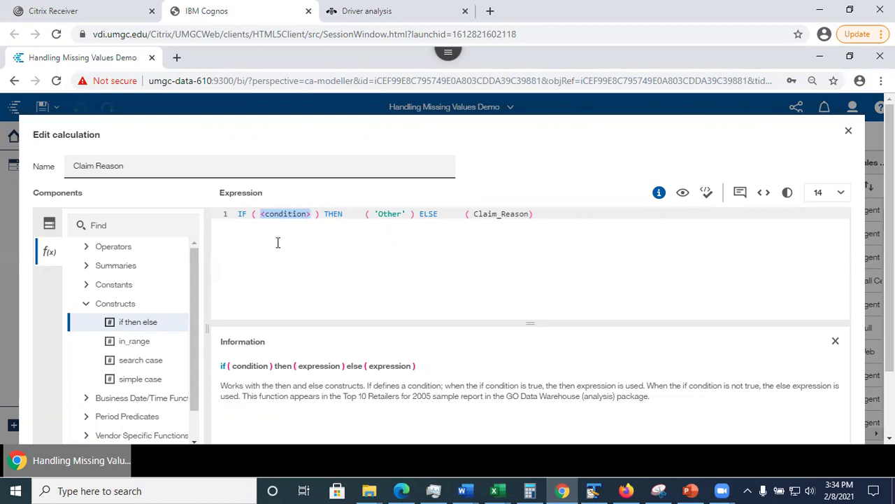
# - Drag the Claim Reason data item into the IF condition and delete the <condition> placeholder
pyautogui.click(50, 223)
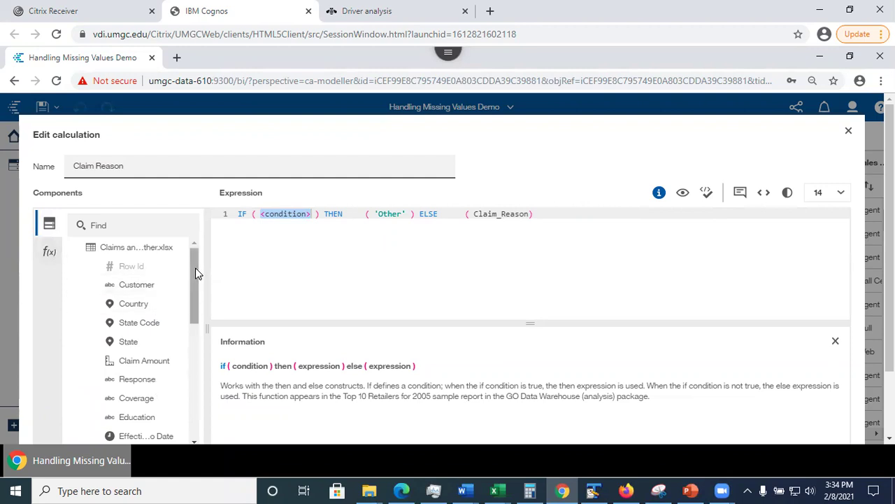
pyautogui.scroll(-3, 195, 284)
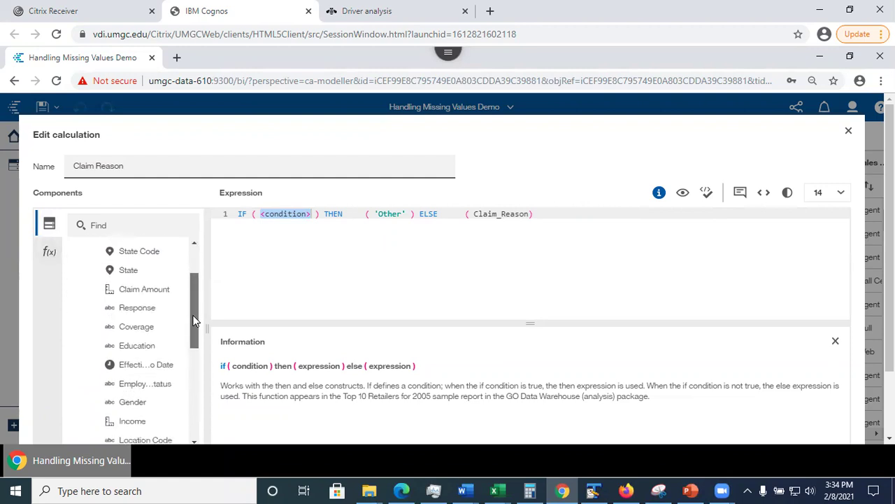
pyautogui.moveTo(194, 332); pyautogui.dragTo(203, 277)
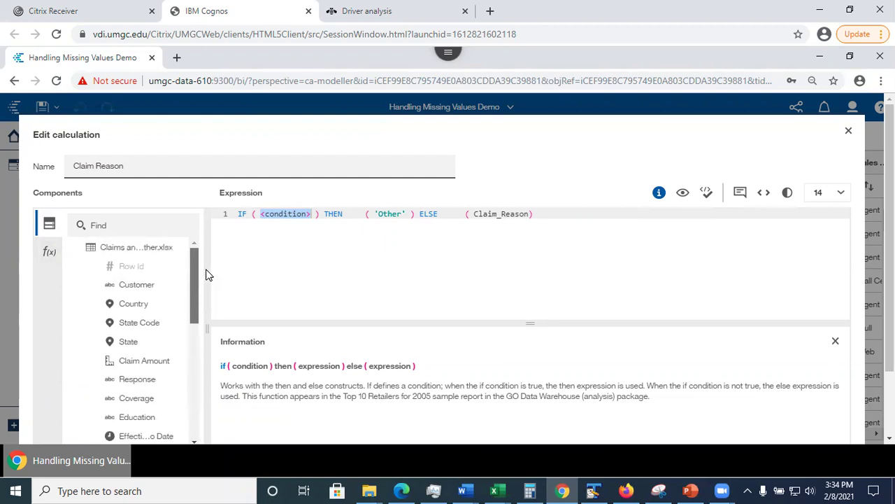
pyautogui.moveTo(196, 314); pyautogui.dragTo(193, 325)
pyautogui.moveTo(195, 339); pyautogui.dragTo(195, 418)
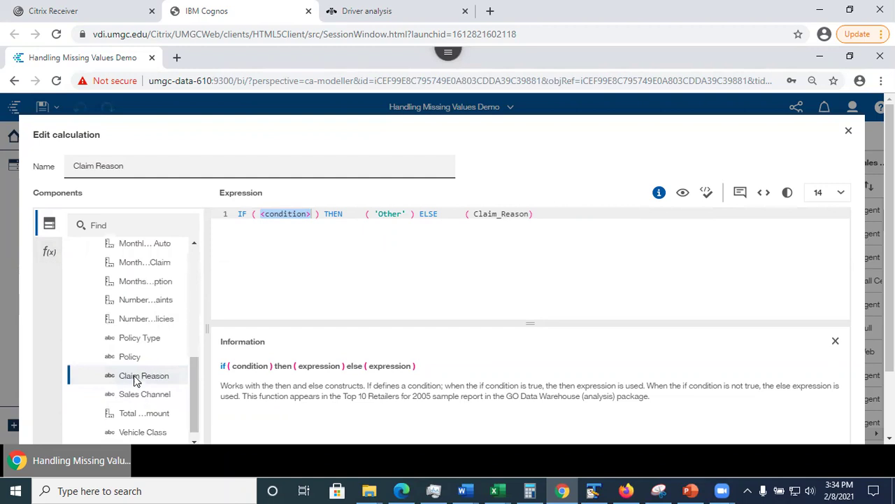
pyautogui.moveTo(135, 375); pyautogui.dragTo(261, 214)
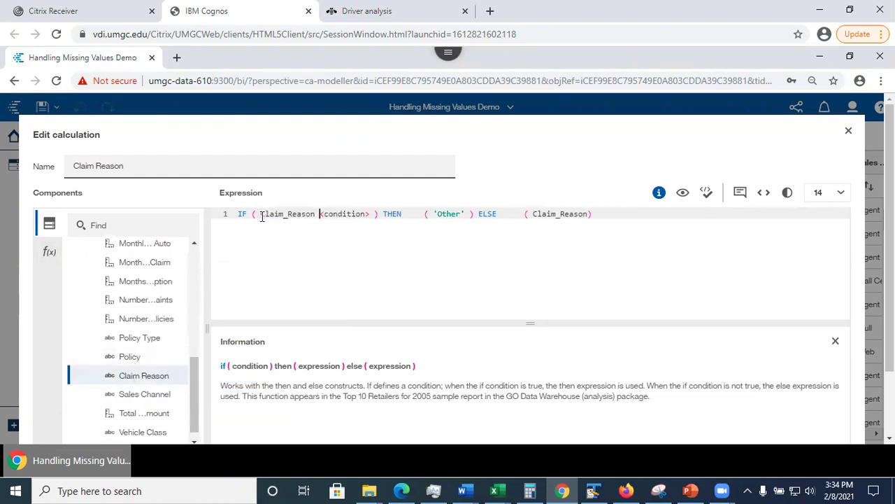
pyautogui.moveTo(319, 213); pyautogui.dragTo(373, 218)
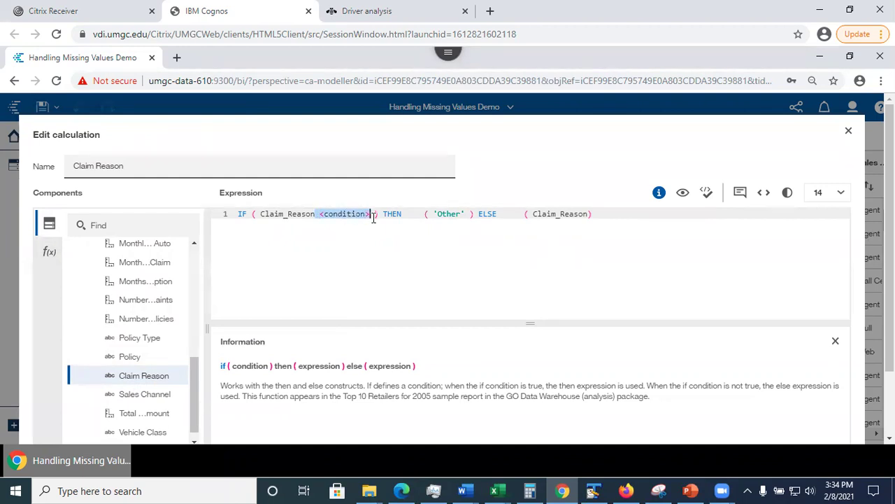
pyautogui.press('BackSpace')
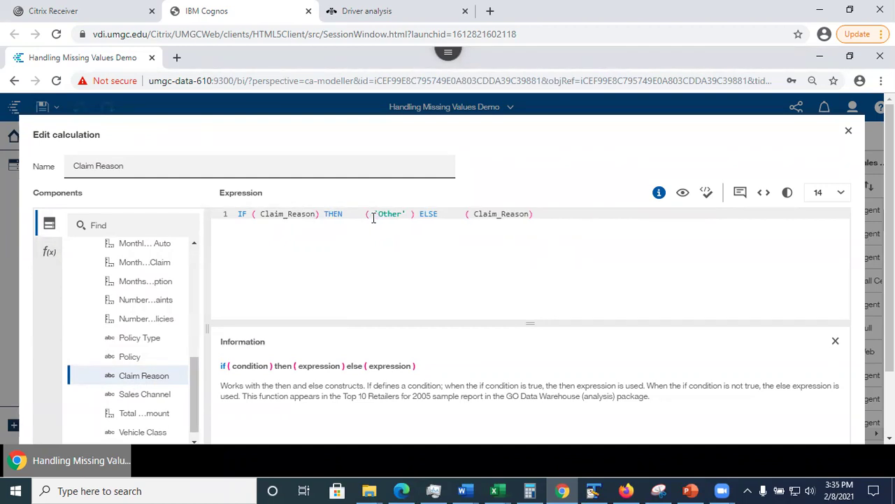
pyautogui.scroll(1, 196, 335)
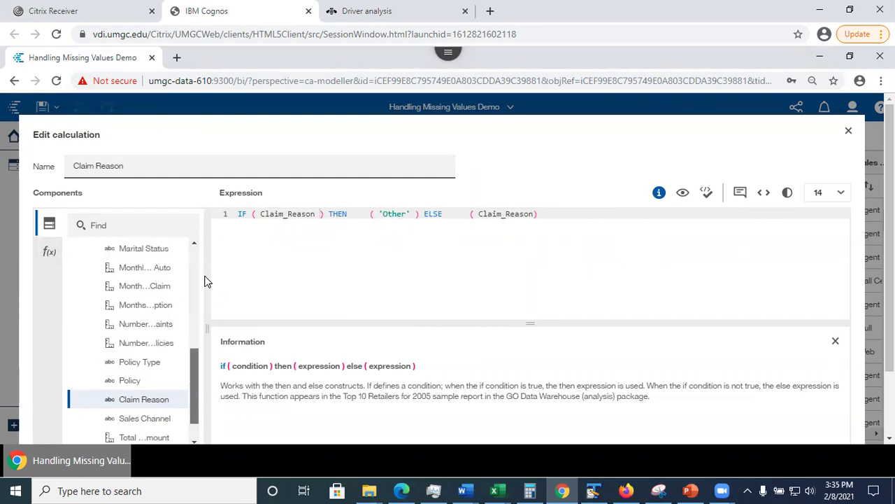
pyautogui.scroll(5, 205, 281)
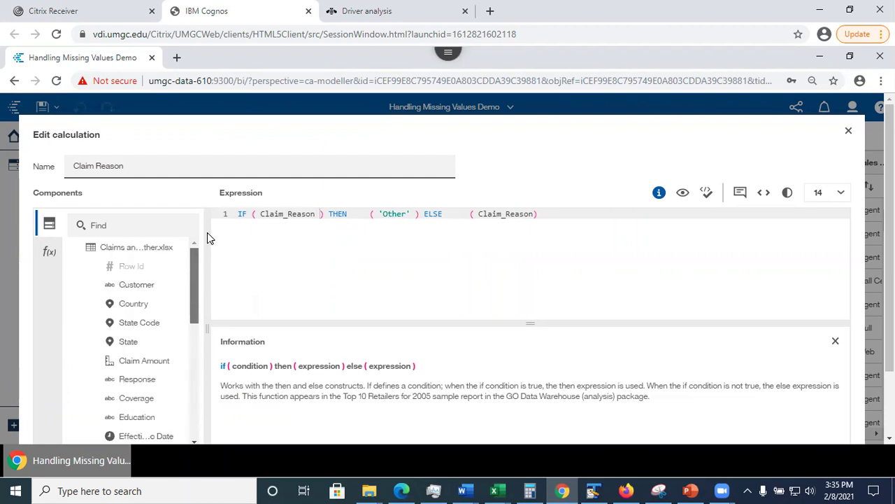
# - Add the 'is missing' operator after Claim_Reason in the IF condition
pyautogui.click(49, 252)
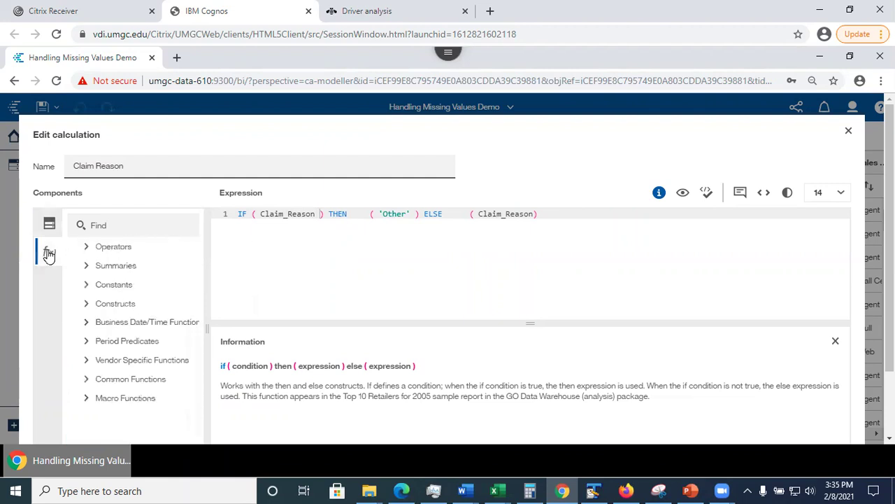
pyautogui.click(87, 248)
pyautogui.moveTo(194, 273); pyautogui.dragTo(201, 347)
pyautogui.scroll(-3, 202, 351)
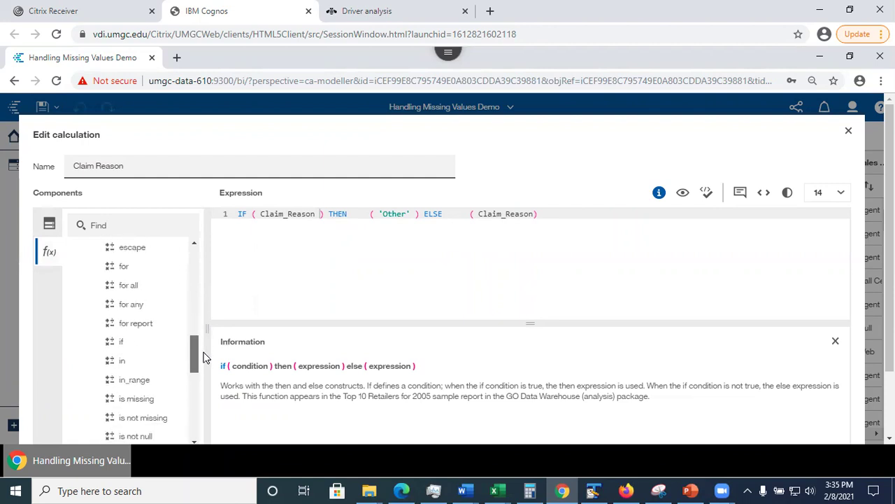
pyautogui.moveTo(128, 348); pyautogui.dragTo(320, 218)
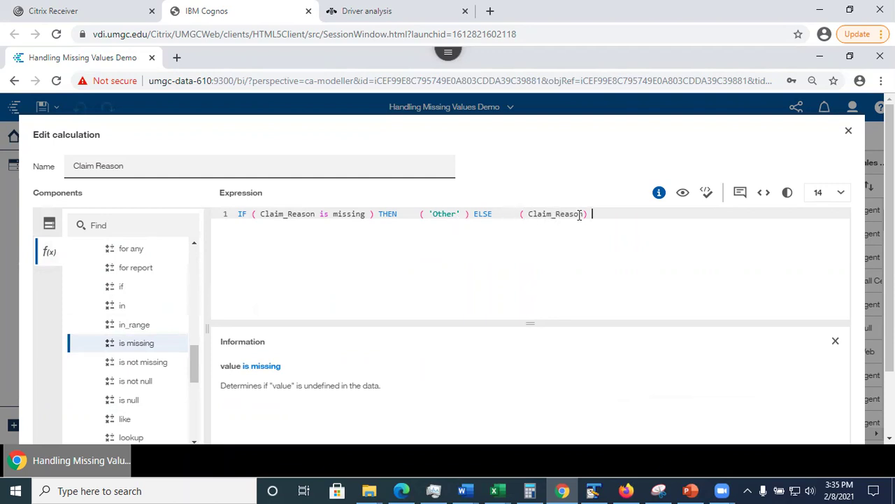
# - Break the expression so THEN and ELSE each start on their own line
pyautogui.click(379, 214)
pyautogui.press('Return')
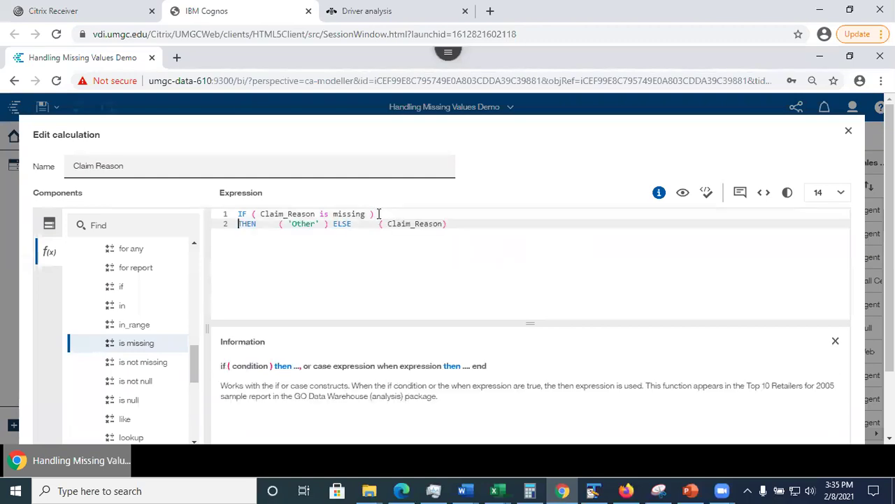
pyautogui.click(335, 223)
pyautogui.press('Return')
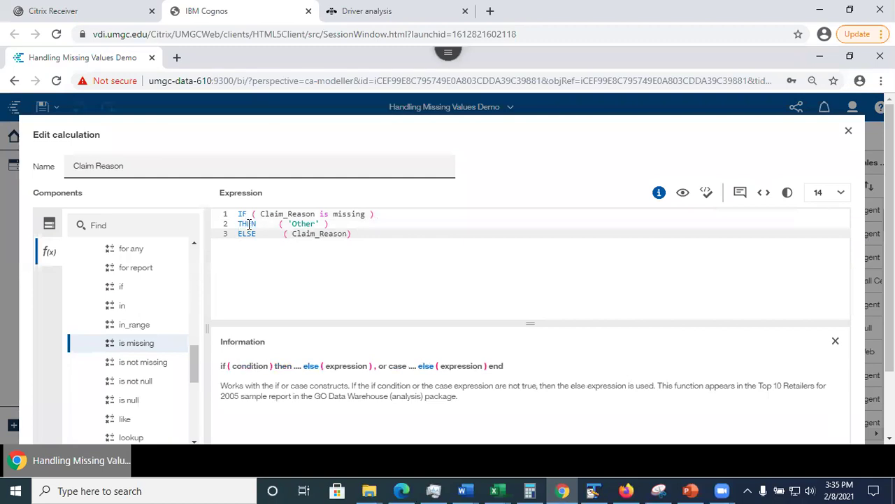
pyautogui.click(372, 231)
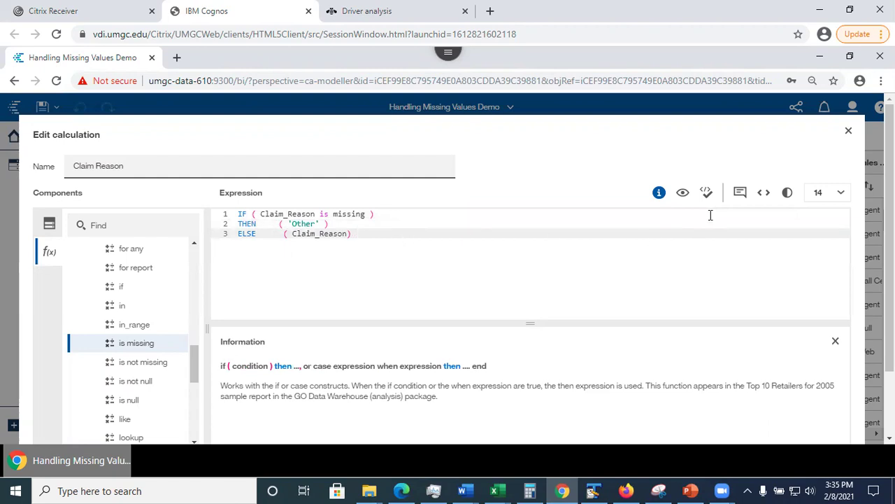
# - Validate the expression and confirm 'The expression is valid' appears
pyautogui.click(706, 191)
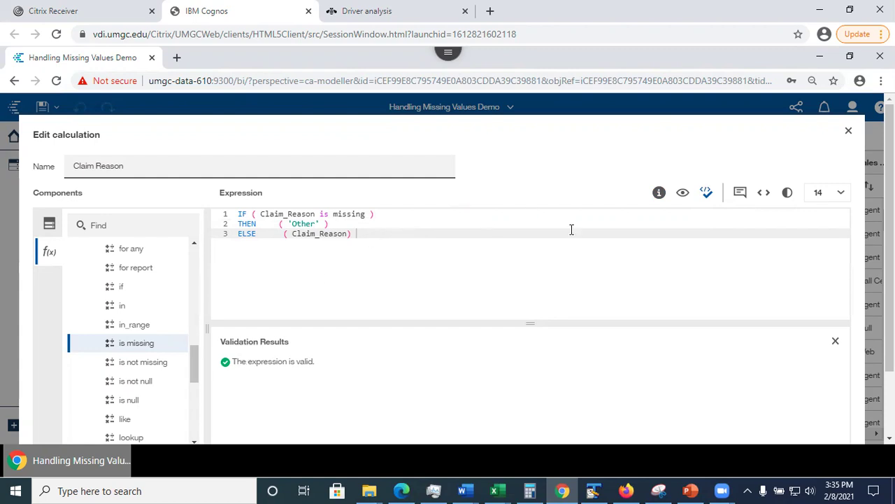
pyautogui.scroll(-2, 769, 336)
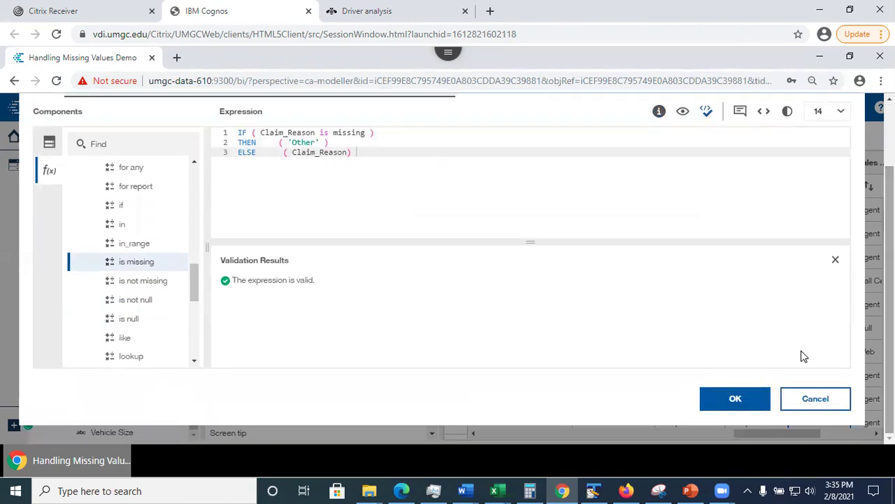
# - Save the calculation and verify the formerly Null Claim Reason row now shows 'Other'
pyautogui.click(733, 400)
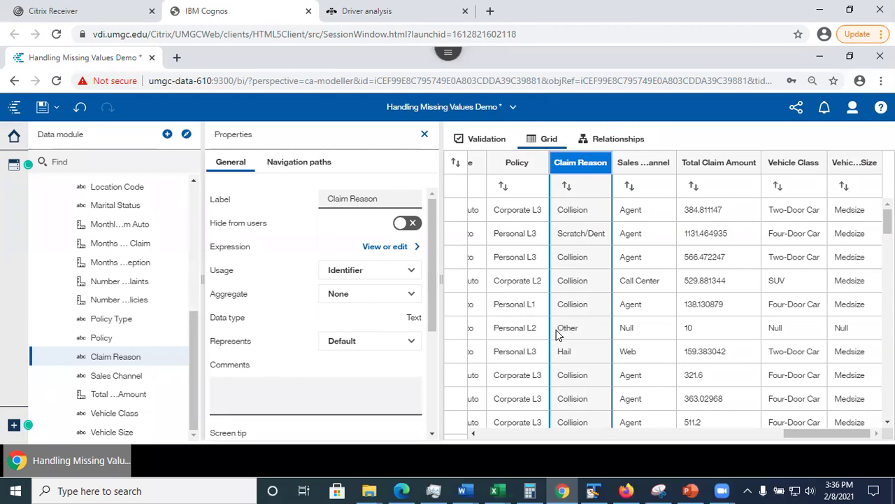
pyautogui.click(580, 334)
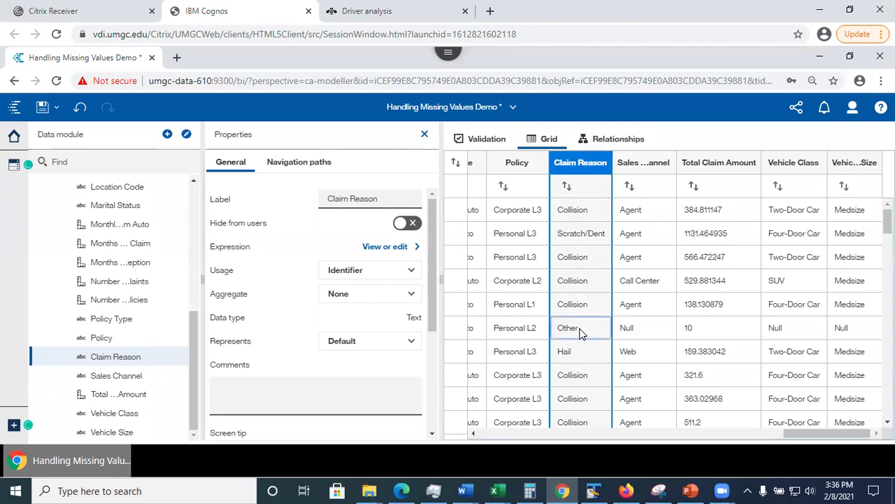